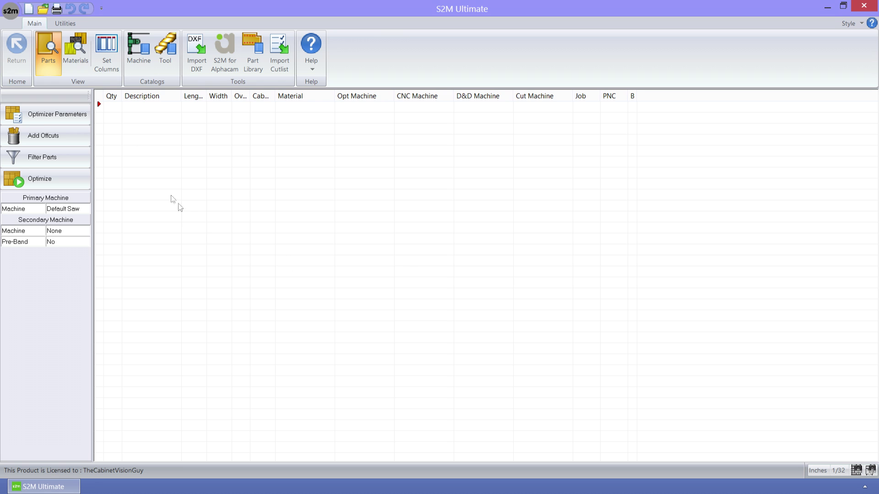
Step: Check the CNC 4/5 Axis Miter Tool preference, keep it at 5 Axis, and close Preferences
click(10, 10)
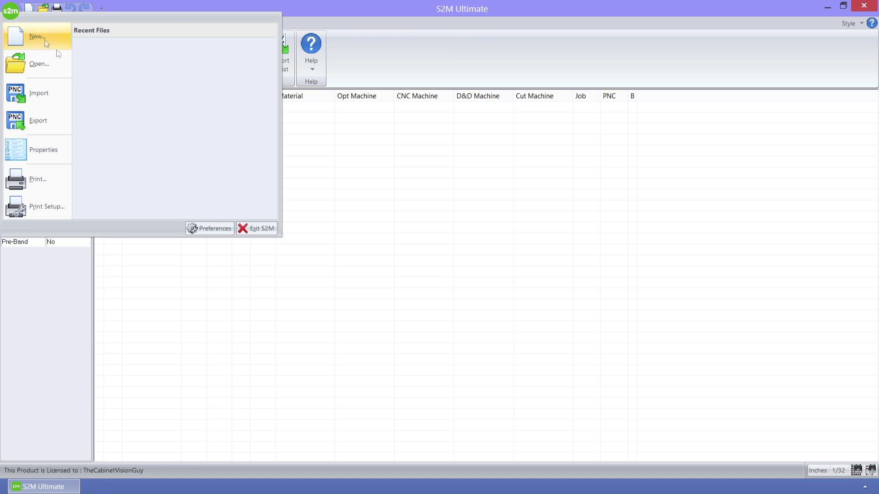
click(198, 227)
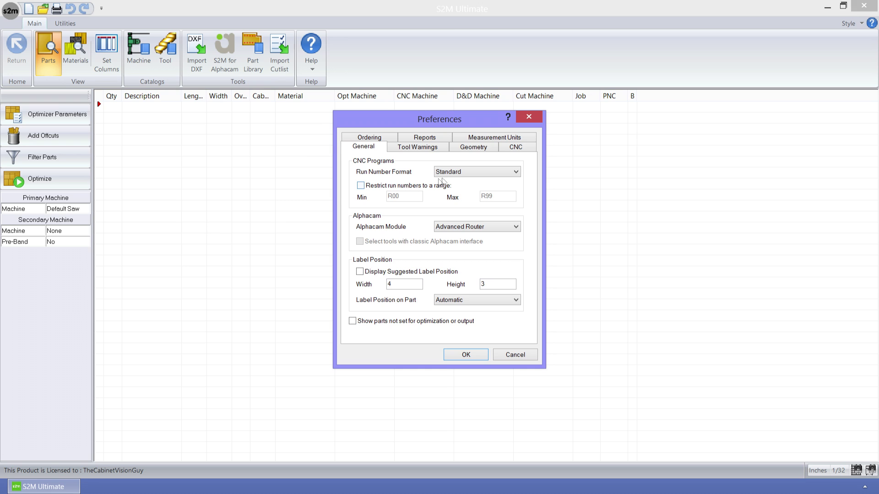
click(518, 148)
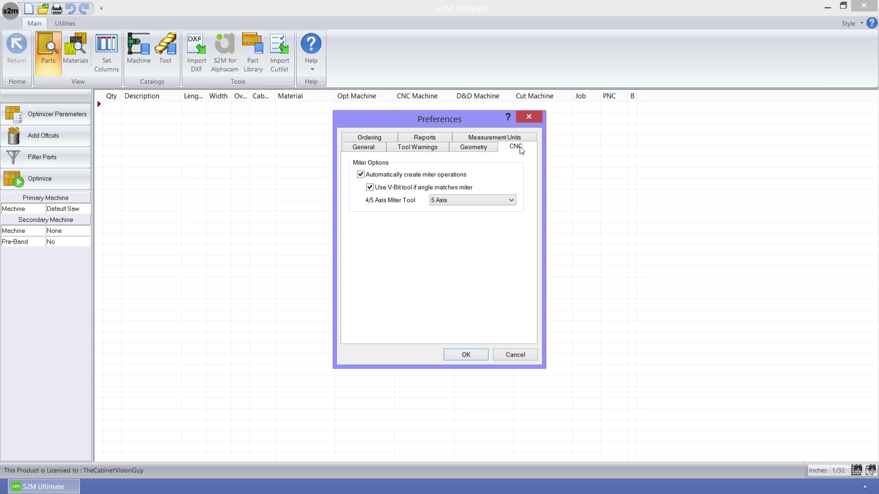
click(498, 200)
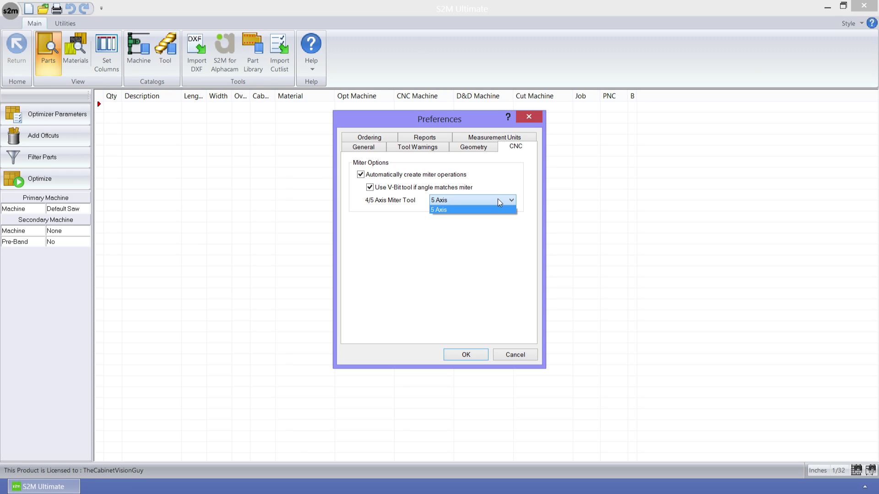
click(497, 198)
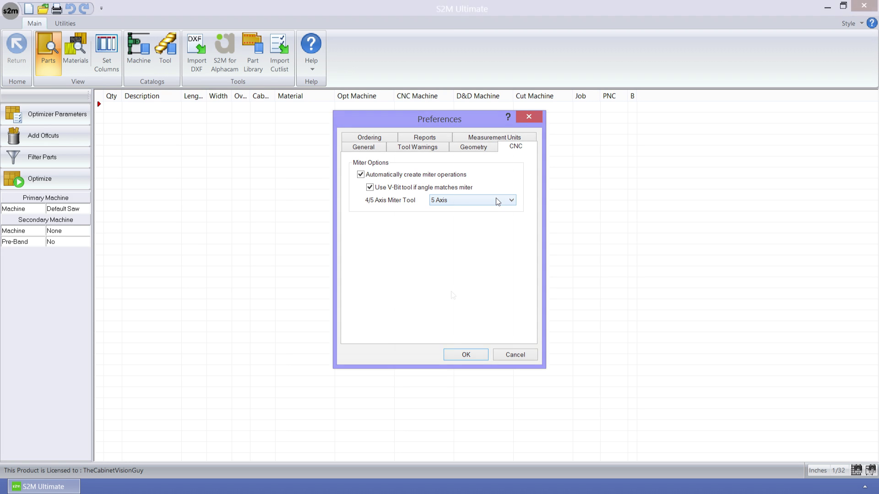
key(Return)
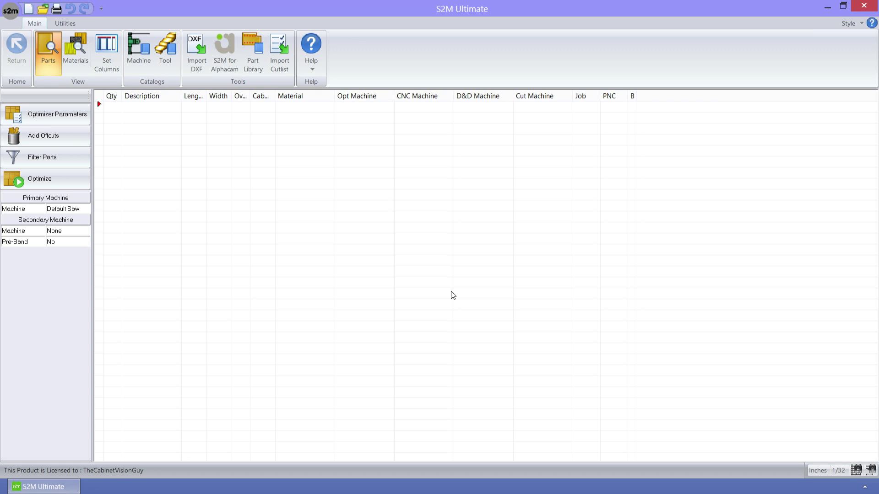
click(197, 51)
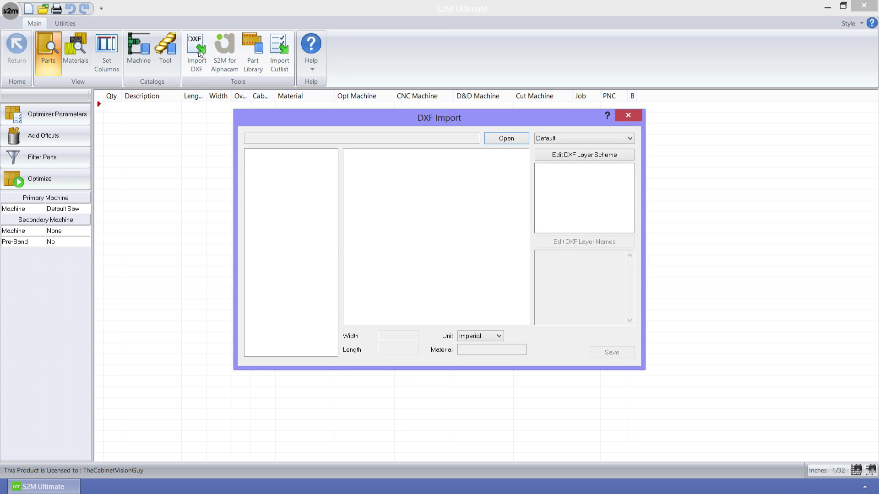
click(571, 156)
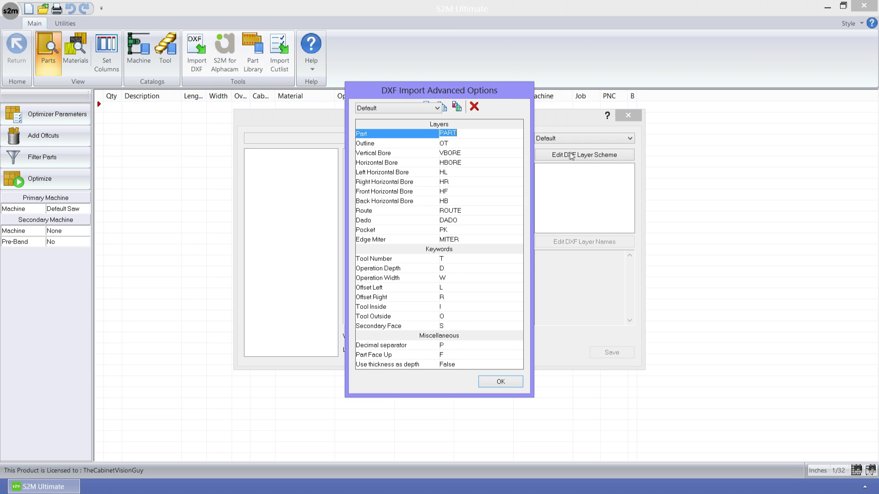
click(407, 238)
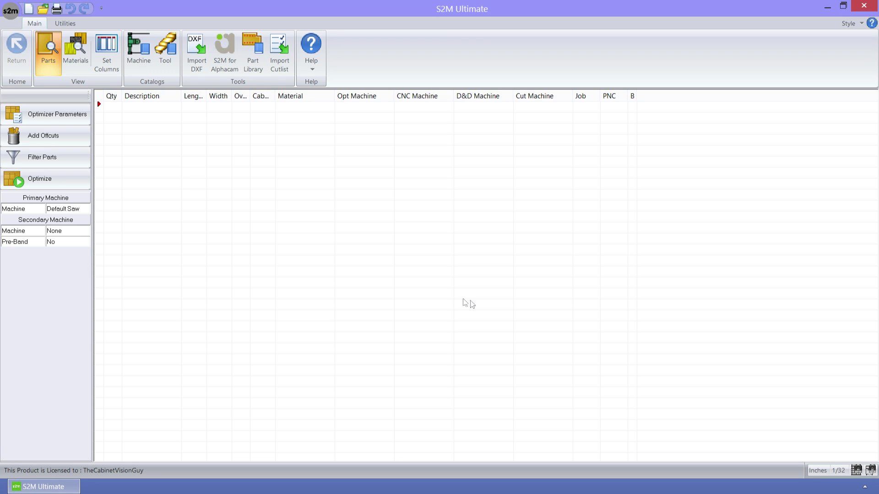
Step: Inspect the DXF Output machine's Use Thick on Rect Side Bore For Z Position setup property
click(147, 54)
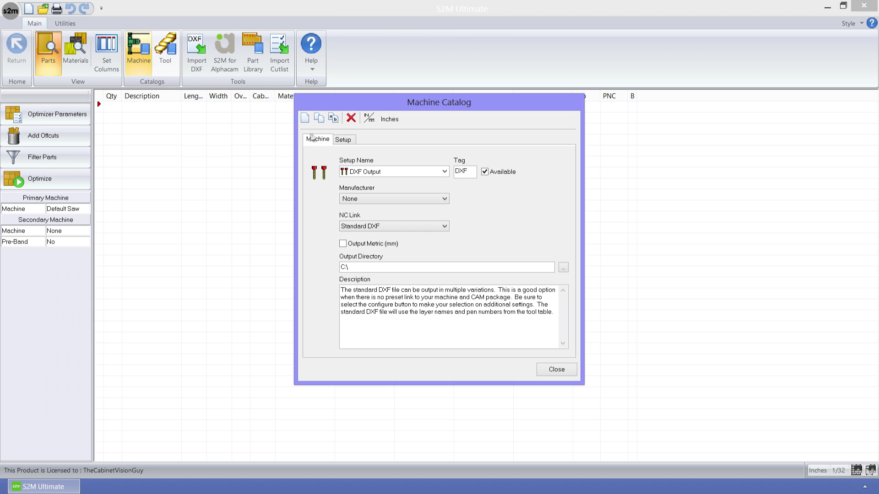
click(342, 140)
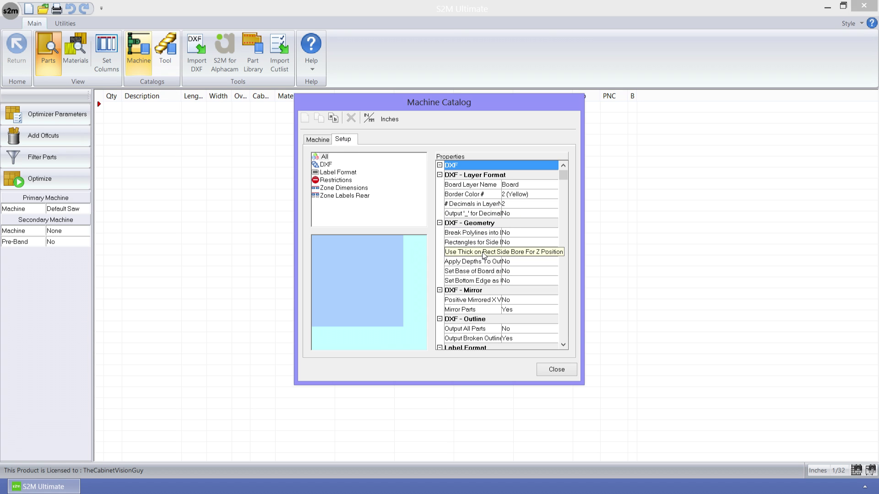
click(483, 255)
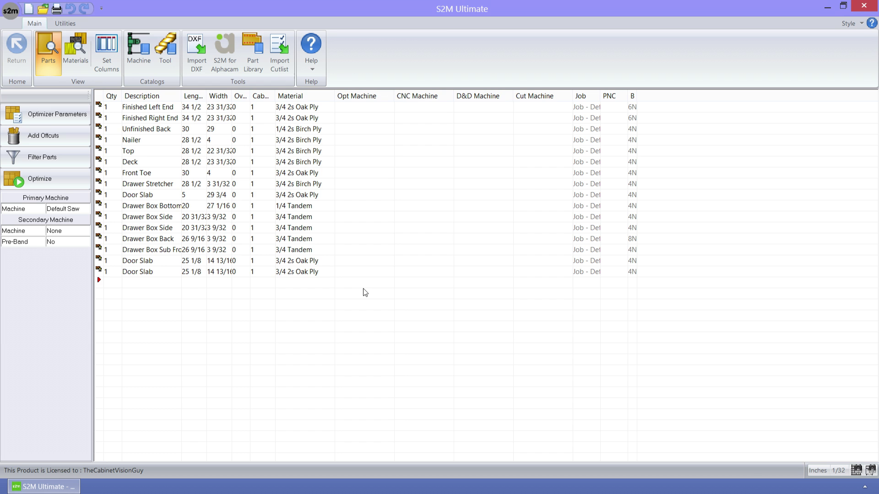
Step: Open the Finished Right End part in the part editor and view its edge banding
right_click(137, 118)
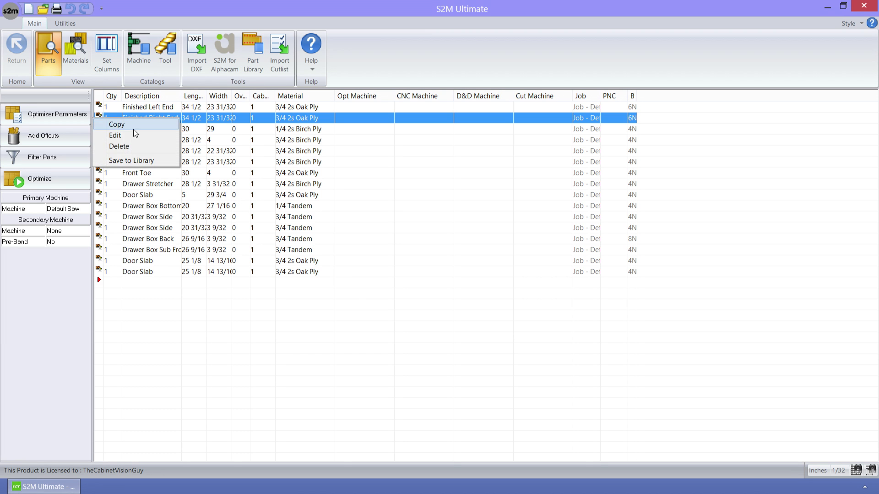
click(131, 135)
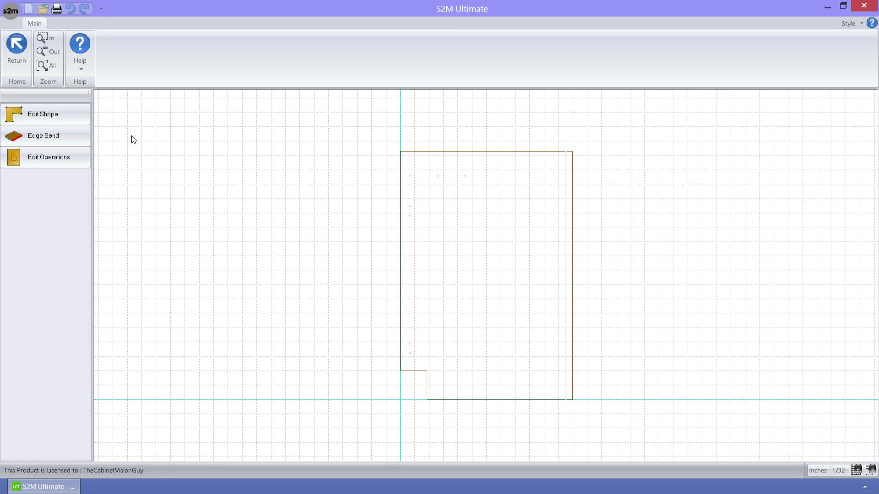
click(84, 143)
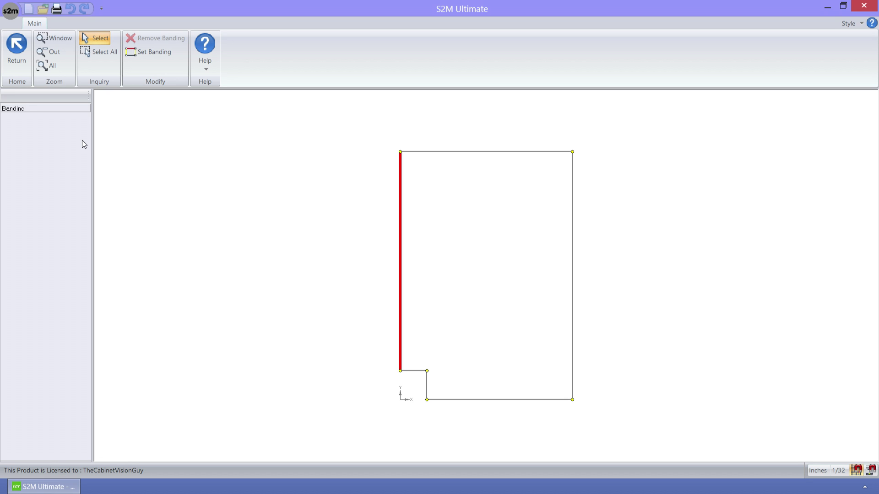
Step: Leave edge banding and review the part's machining operations with the Clamex connector tool
click(14, 66)
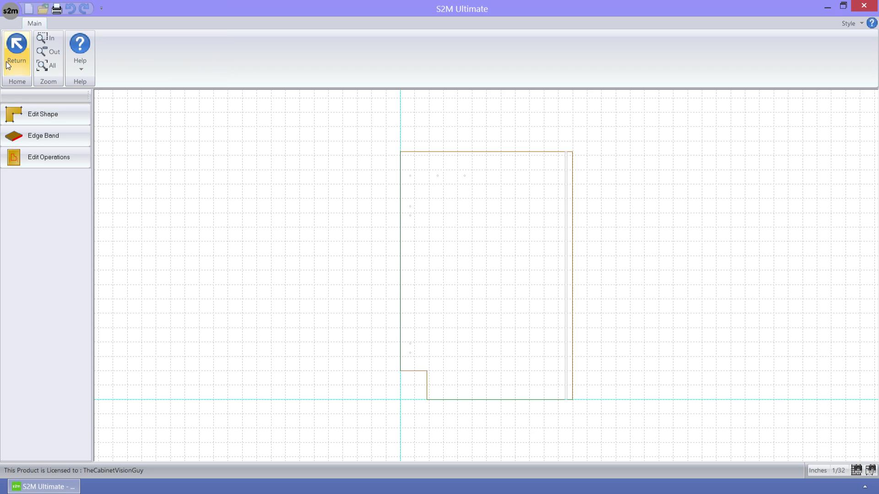
click(32, 153)
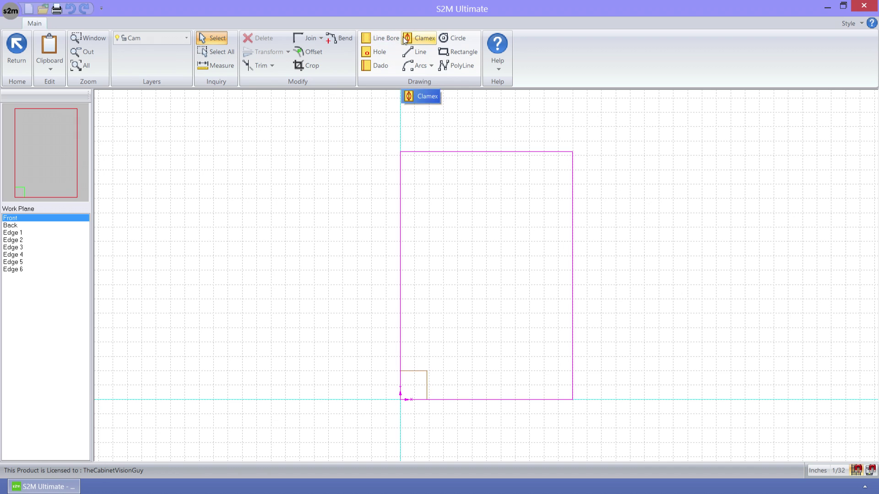
click(419, 38)
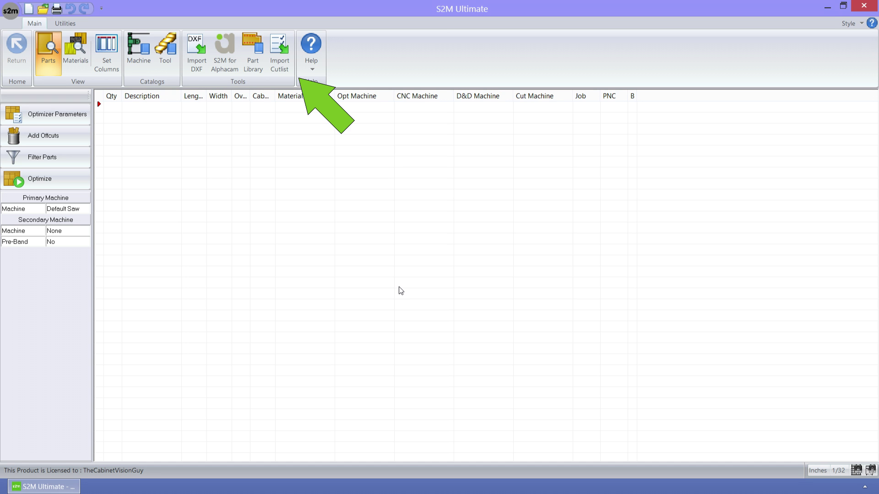
Step: Import the Job.txt cutlist, reviewing the Name column field choices before confirming the field configuration
click(287, 56)
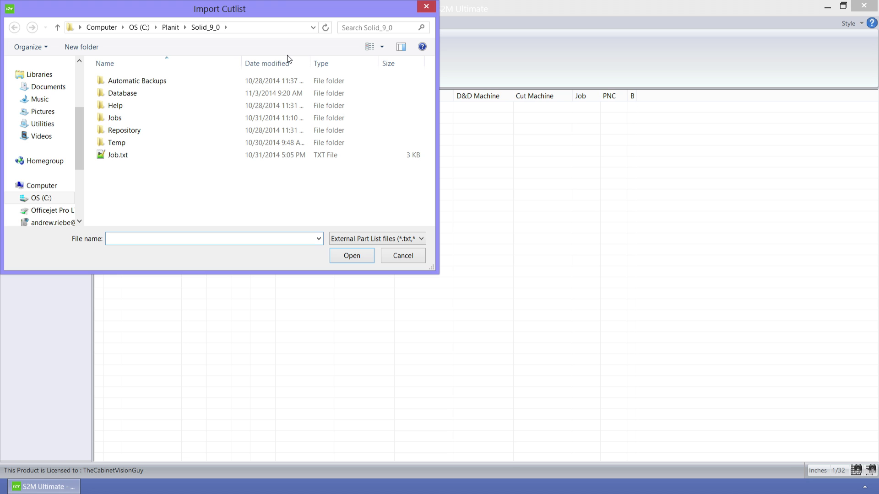
click(133, 155)
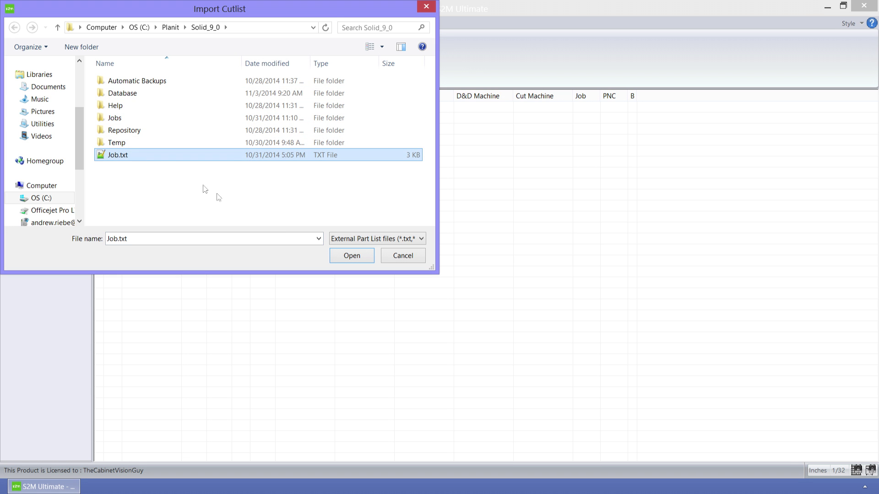
click(349, 258)
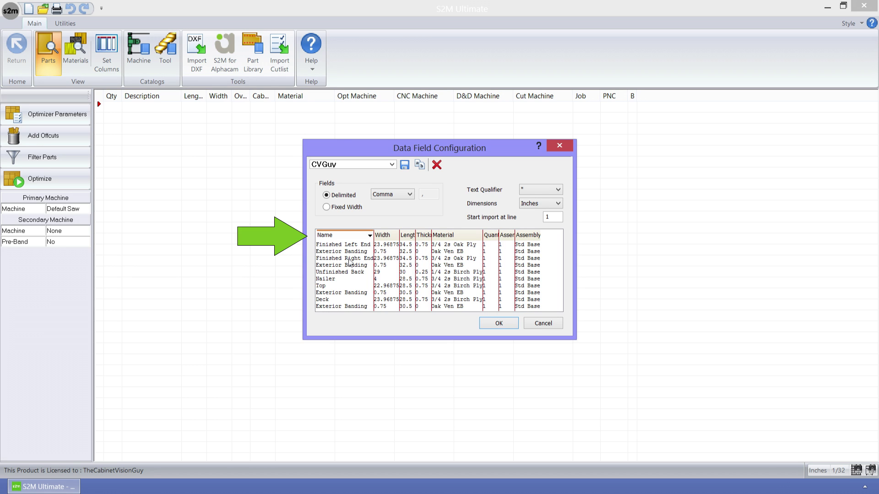
click(370, 236)
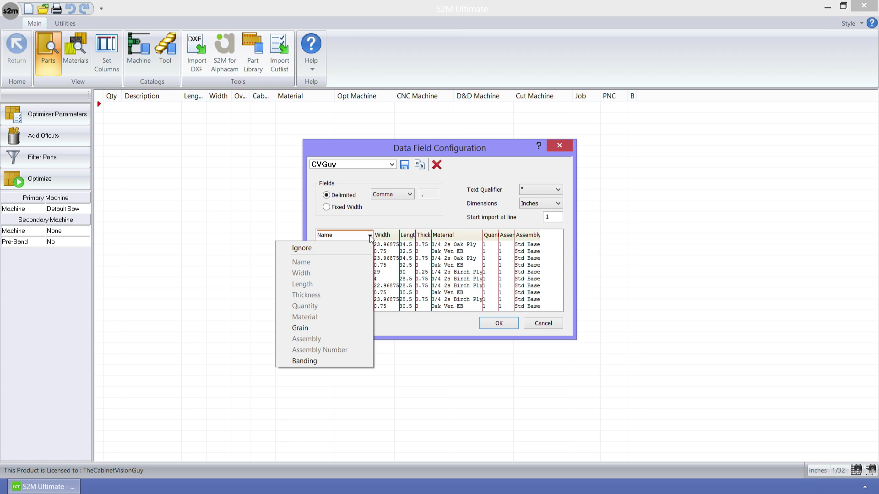
click(501, 323)
click(501, 323)
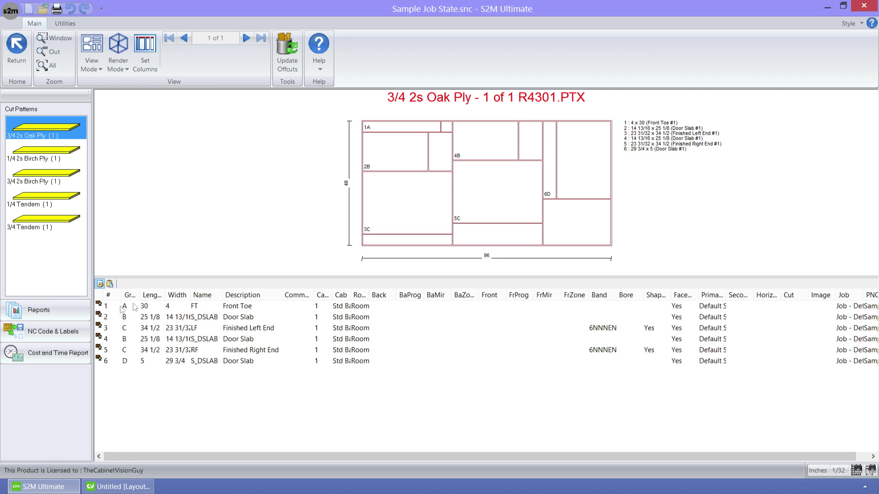
Step: Preview the 4013 Part Labels report and cancel Print Options for the HP Officejet Pro L7700
click(73, 312)
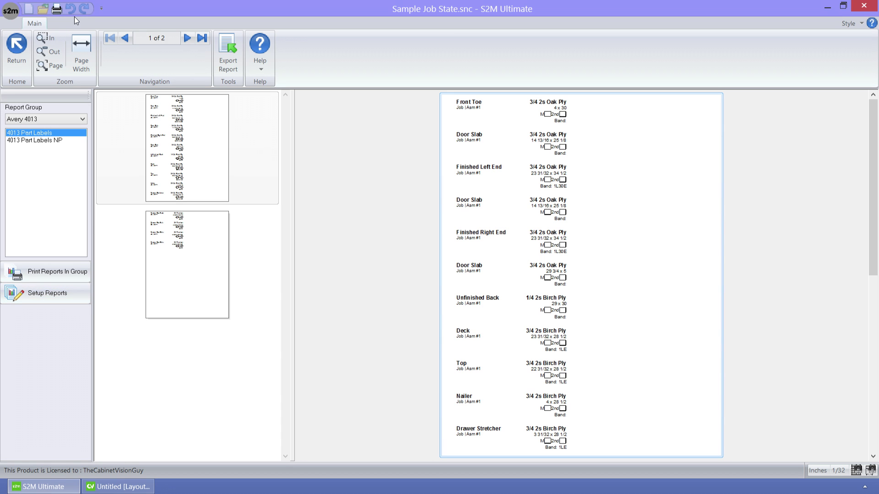
click(56, 8)
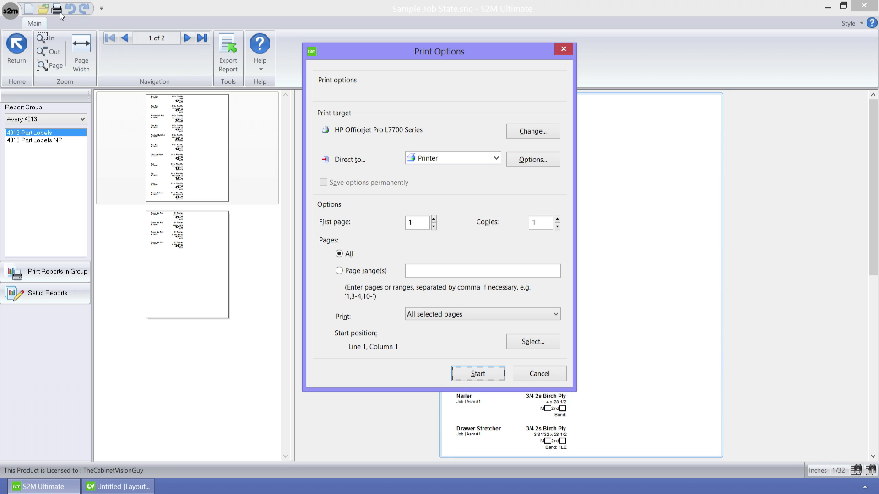
click(518, 374)
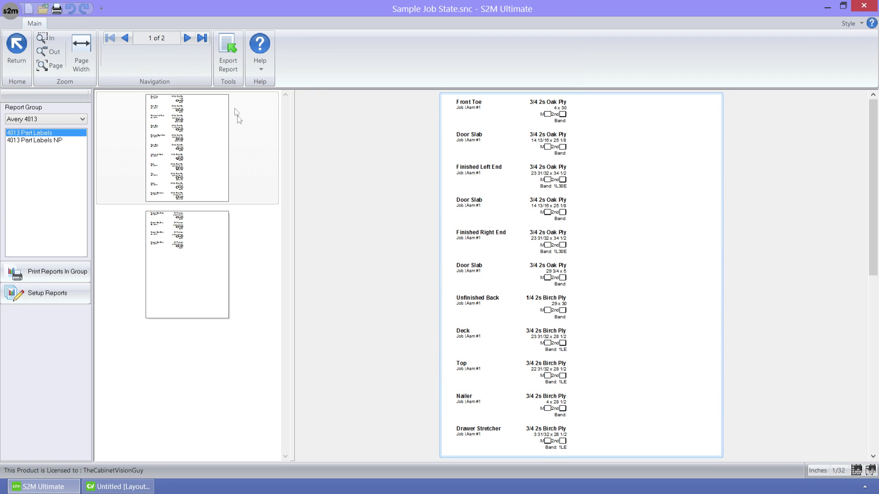
click(227, 73)
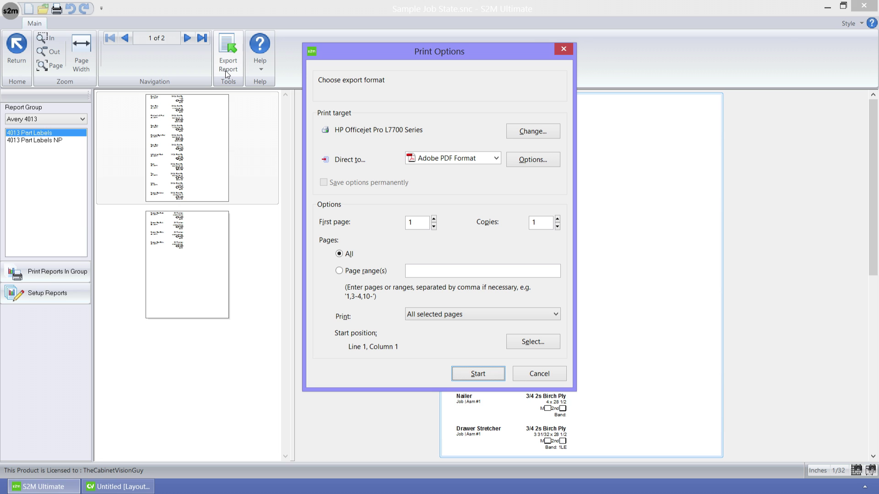
click(496, 158)
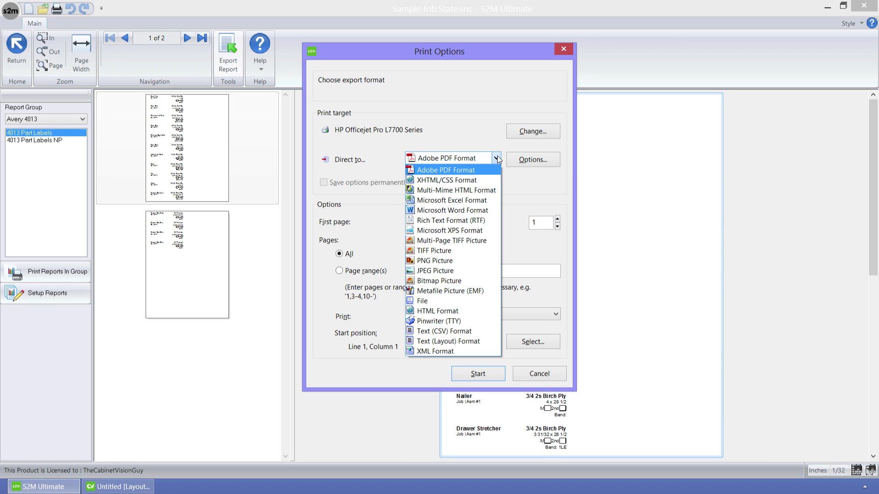
click(498, 157)
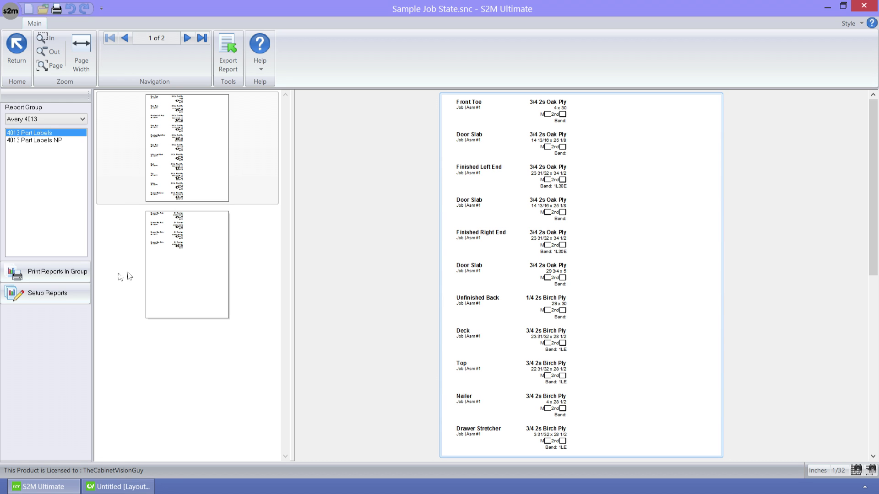
Step: Show the report setup catalogue and select 4013 Part Labels (PLAB01) in the Avery 4013 group
click(81, 289)
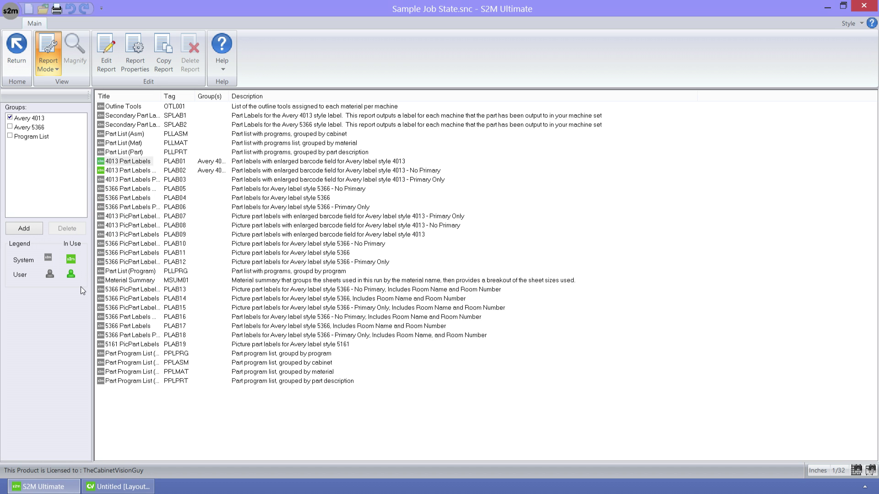
click(138, 163)
Step: Make an editable user copy titled 'Copy of 4013 Part Labels' and open it in the designer
right_click(138, 164)
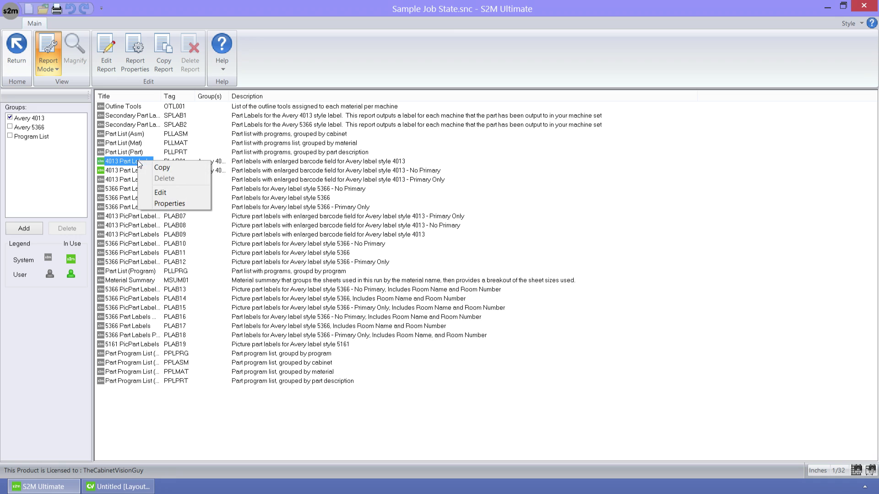
click(163, 193)
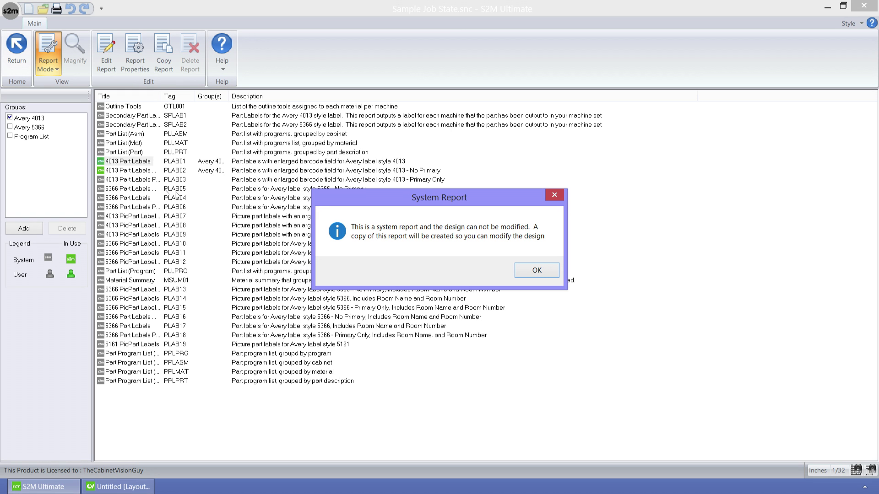
click(530, 270)
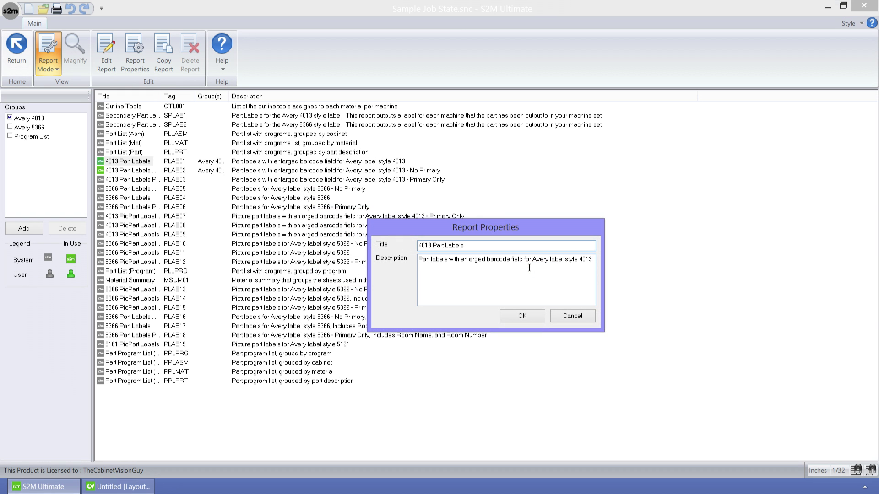
text(Copy of)
click(531, 312)
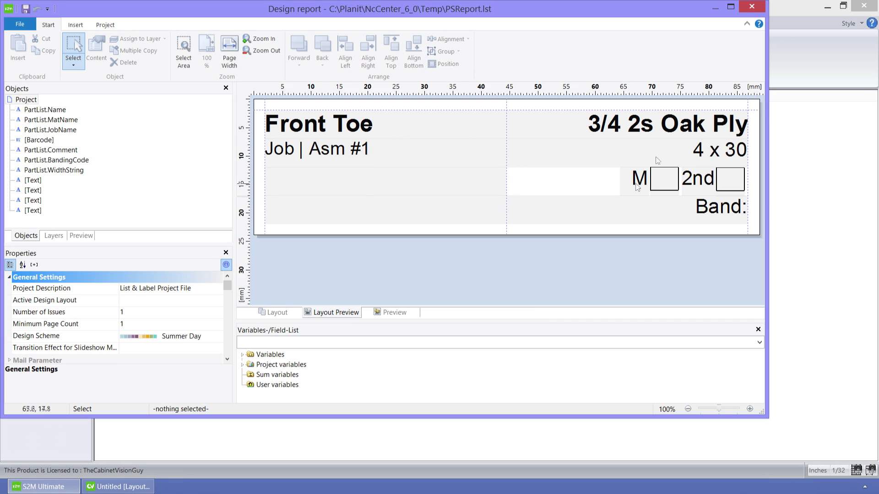
Step: Close the label designer and delete the Copy of 4013 Part Labels user report
click(755, 10)
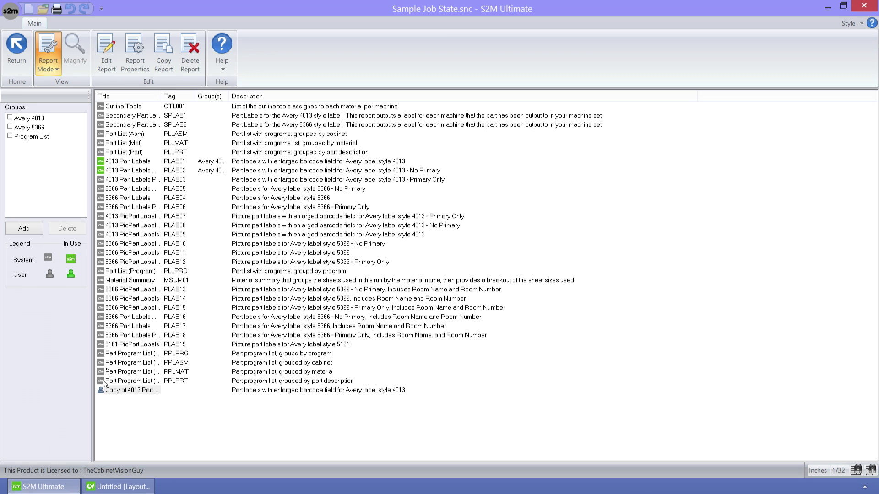
click(123, 164)
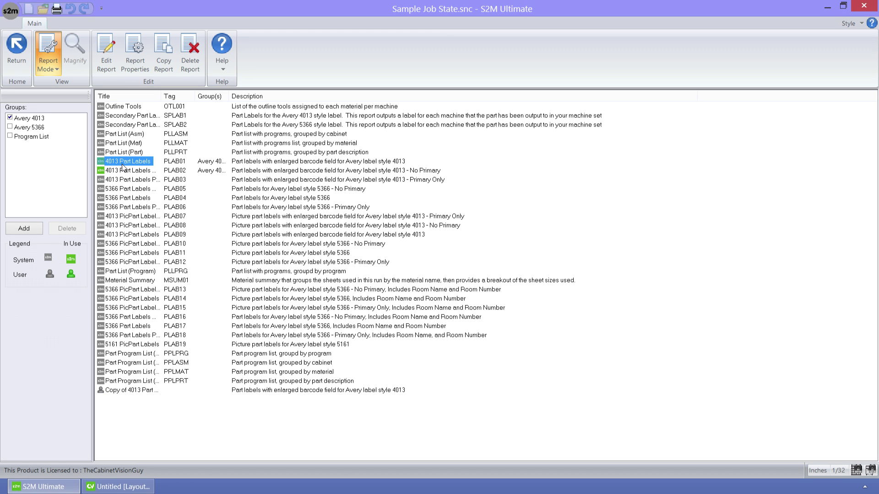
right_click(124, 168)
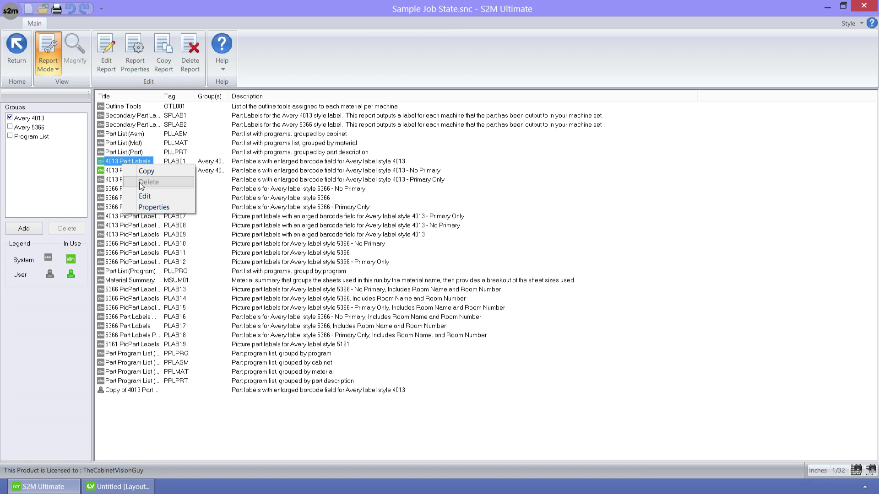
right_click(120, 392)
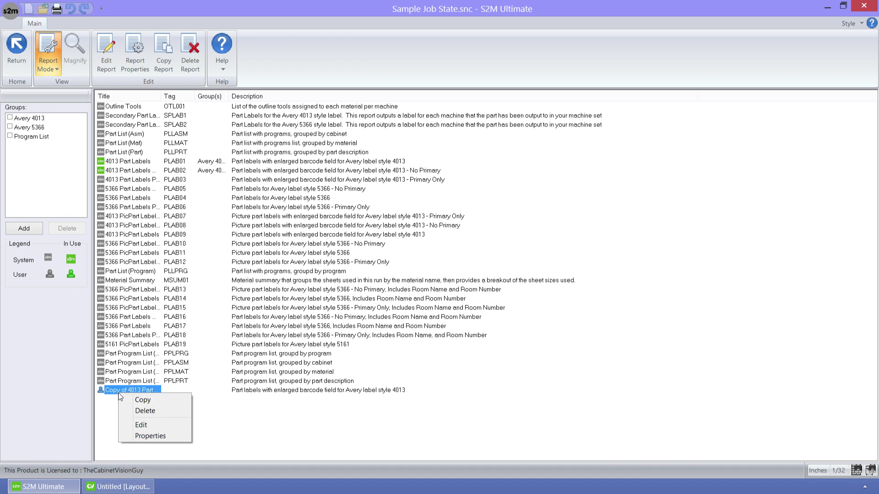
click(145, 411)
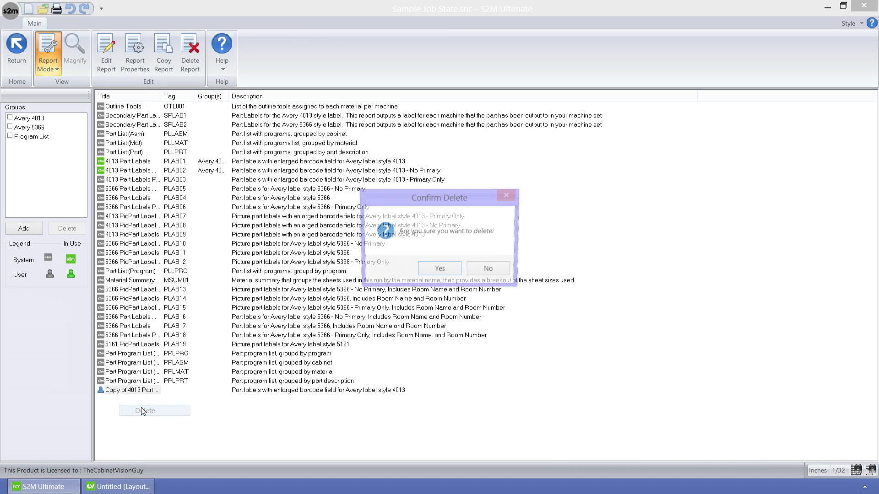
click(452, 270)
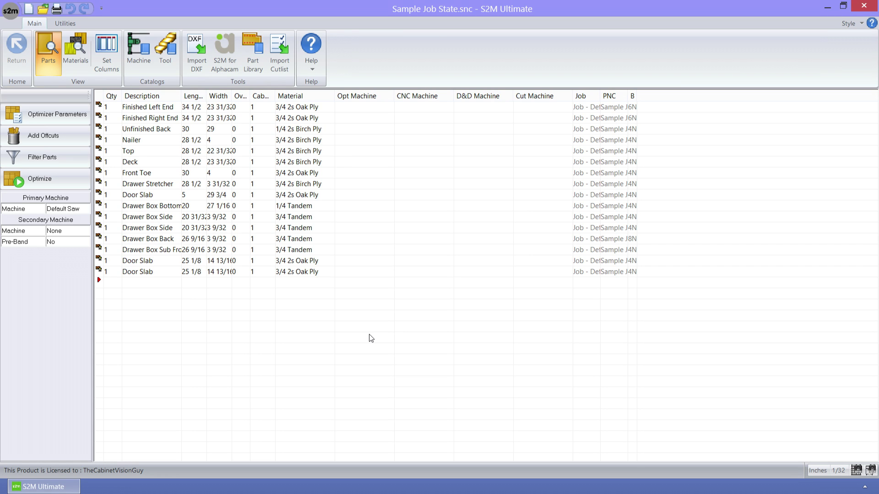
Step: Launch the Offcut Manager from the Utilities tools
click(74, 25)
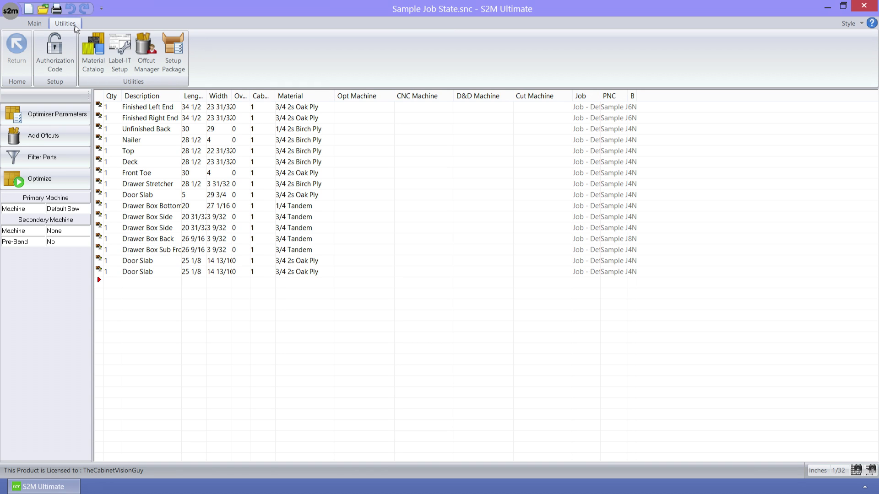
click(143, 57)
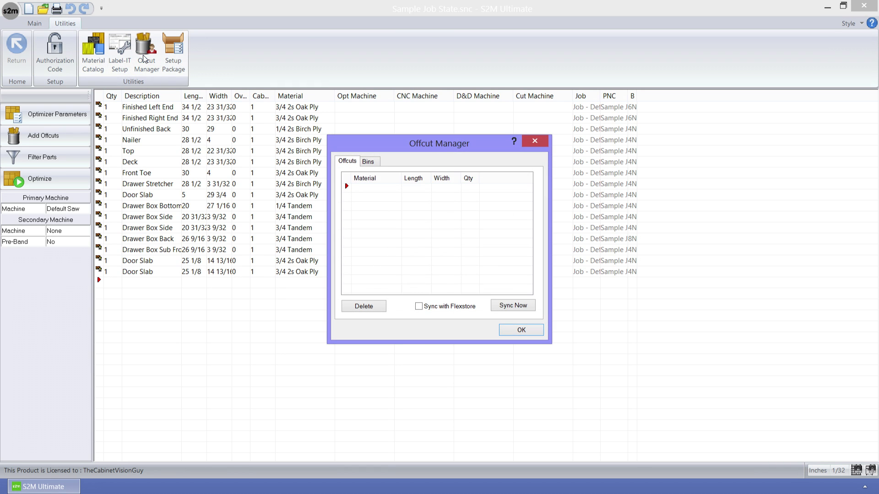